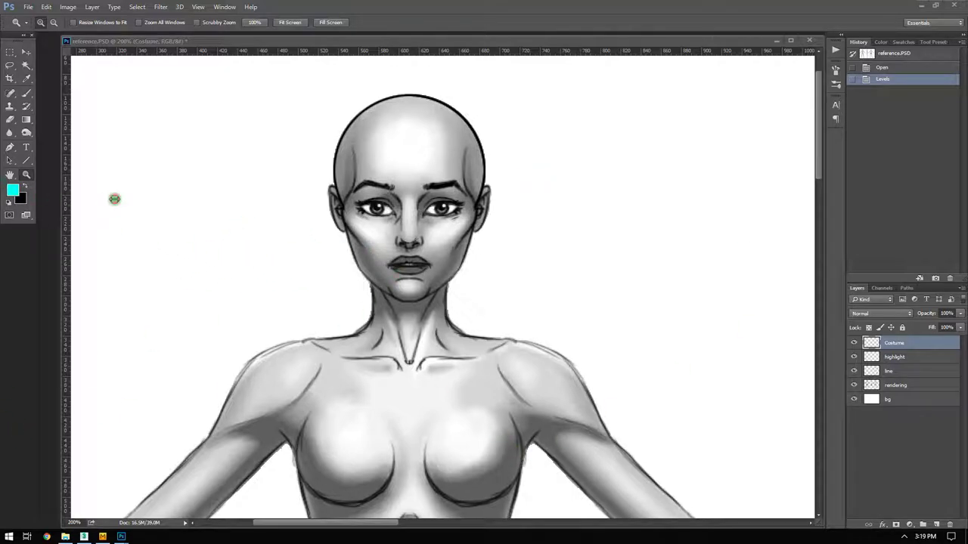
# Step: Reset colours to default black and white, then zoom and pan to centre the front figure's face
pyautogui.press('d')
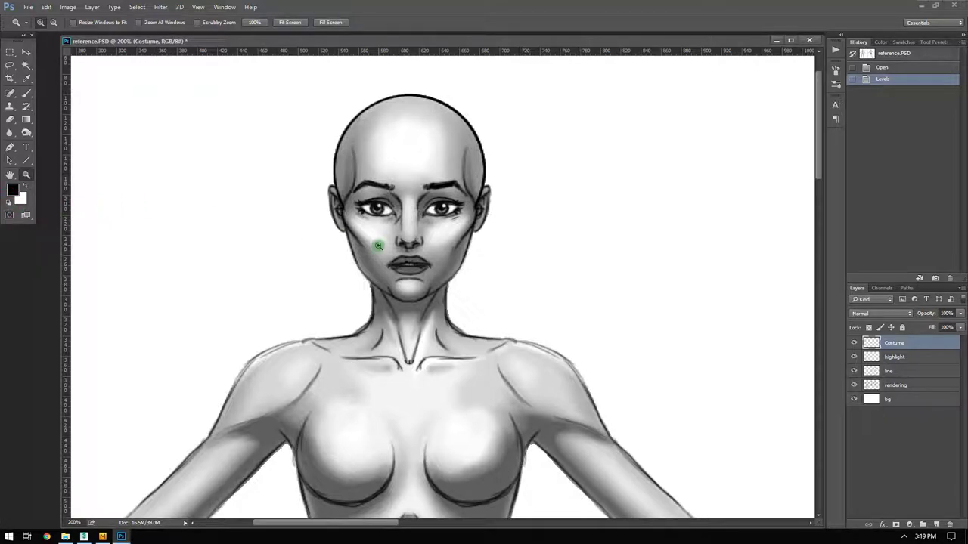
pyautogui.scroll(-1, 378, 246)
pyautogui.scroll(-6, 378, 245)
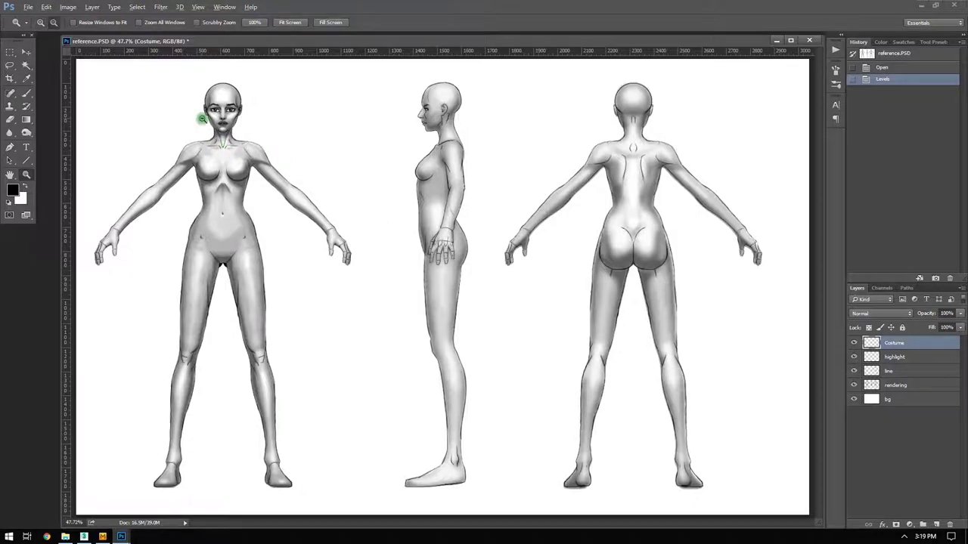
pyautogui.scroll(4, 215, 117)
pyautogui.scroll(3, 216, 117)
pyautogui.moveTo(330, 130); pyautogui.dragTo(471, 309)
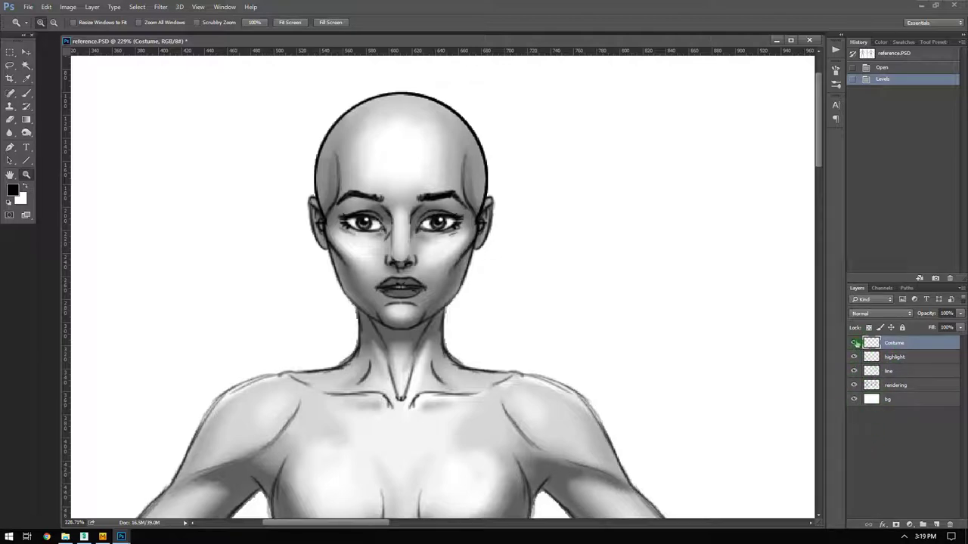
# Step: Solo the bg layer, show rendering, and toggle the white bg off and on to compare
pyautogui.keyDown('alt'); pyautogui.click(853, 398); pyautogui.keyUp('alt')
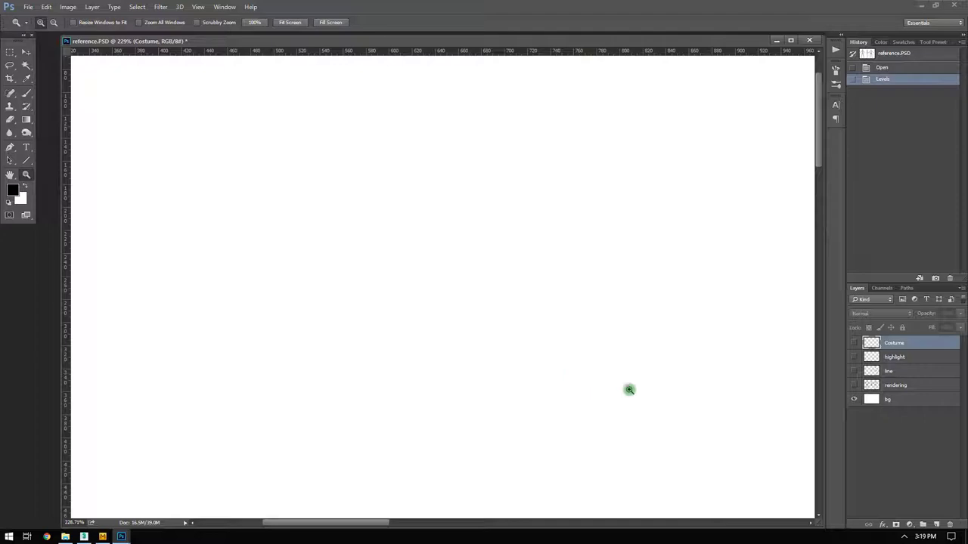
pyautogui.click(853, 386)
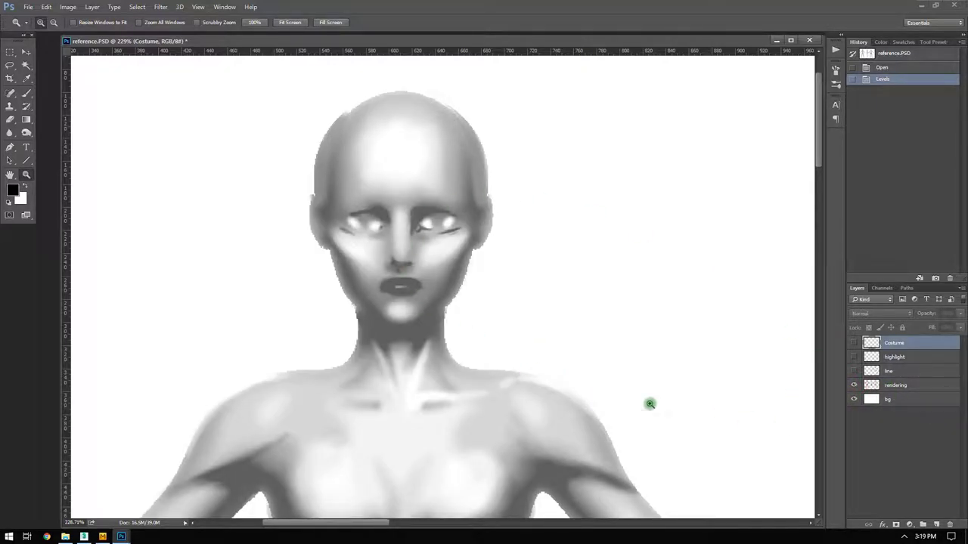
pyautogui.click(853, 399)
pyautogui.click(853, 400)
pyautogui.click(854, 399)
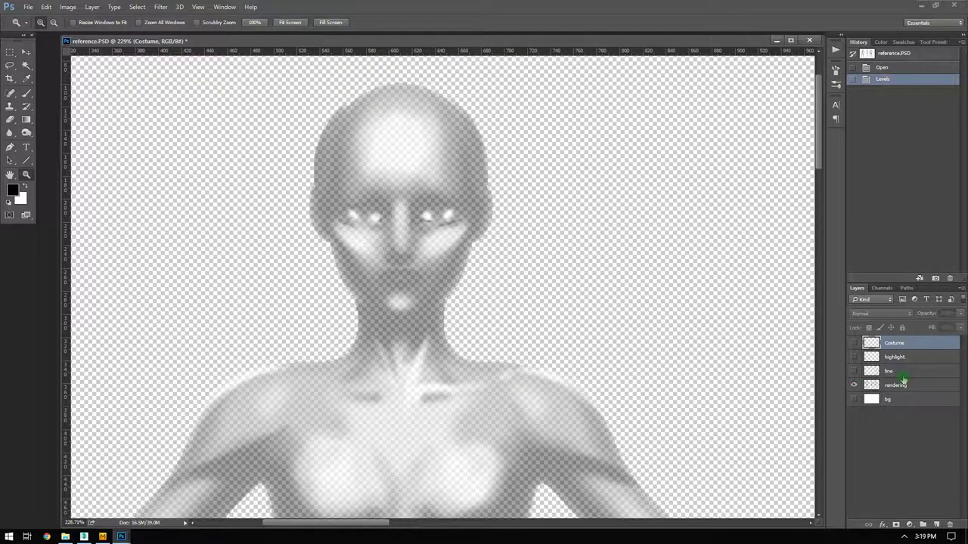
pyautogui.click(854, 399)
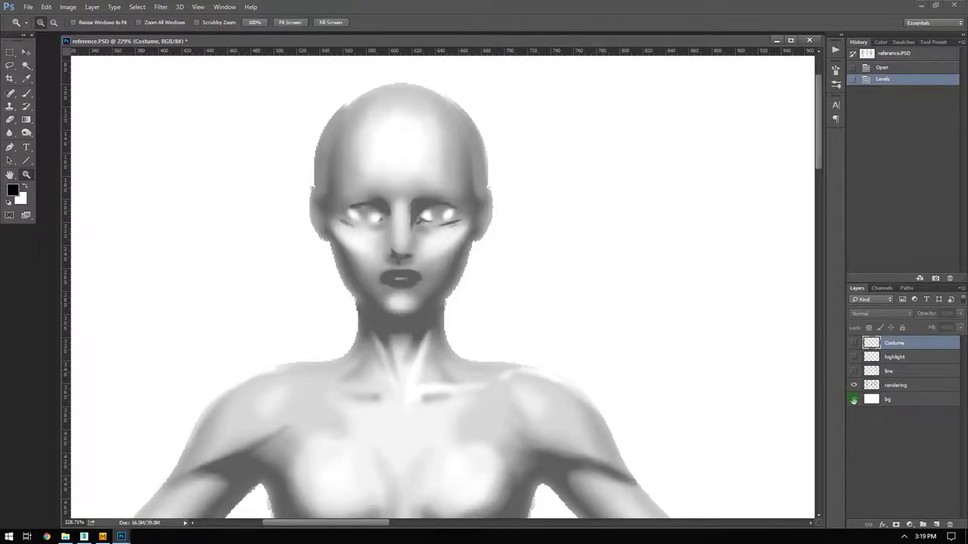
# Step: Select the rendering, bg and line layers in turn, then show the line art
pyautogui.click(894, 386)
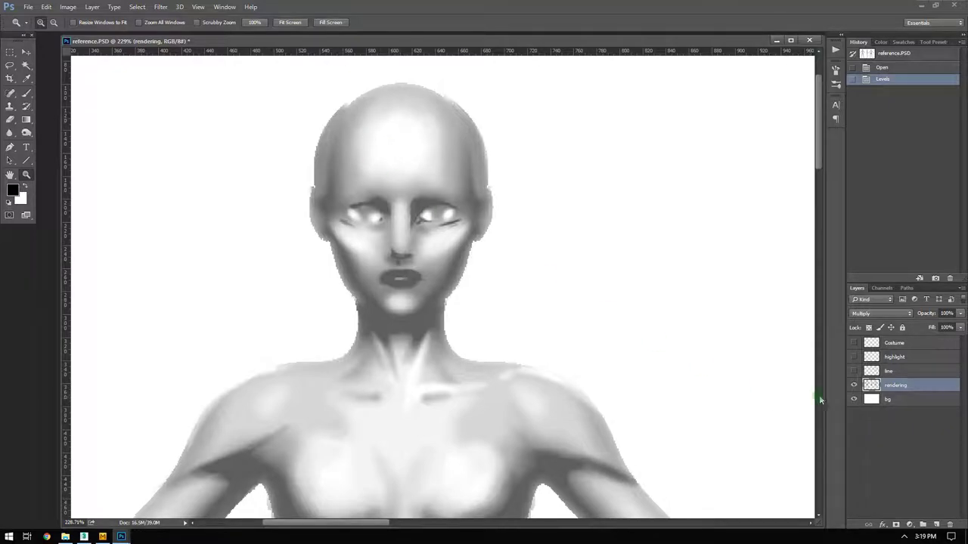
pyautogui.click(909, 406)
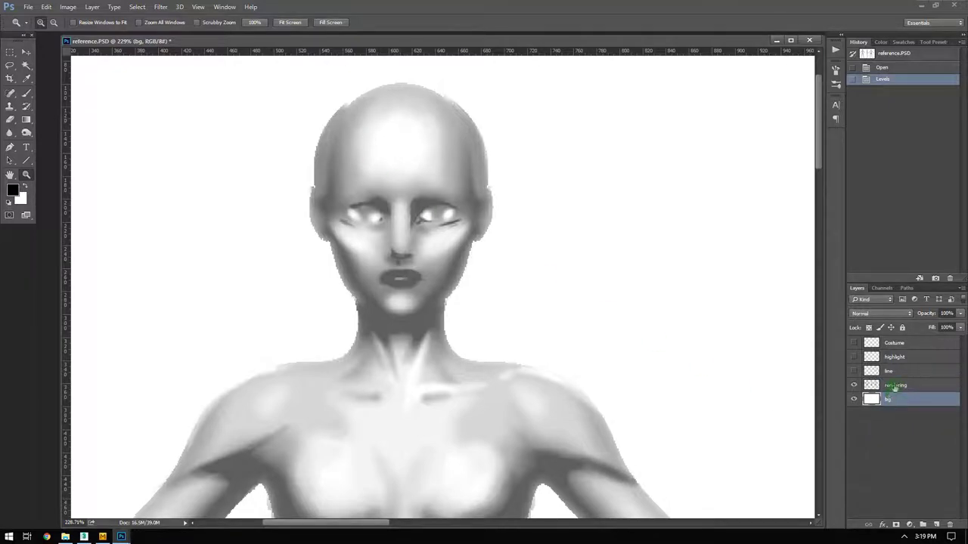
pyautogui.click(891, 386)
pyautogui.click(890, 372)
pyautogui.click(853, 371)
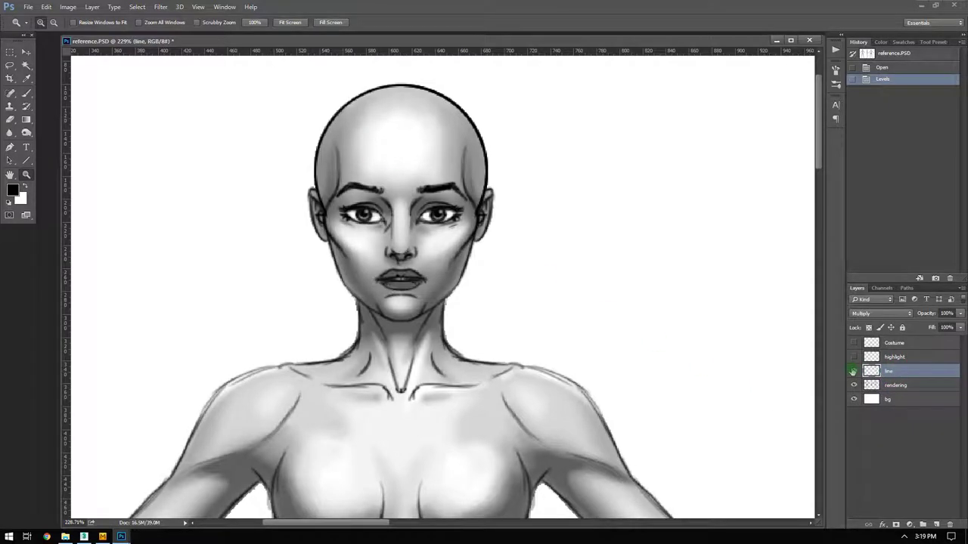
# Step: Compare line art with and without rendering, then show and select the highlight layer
pyautogui.click(854, 385)
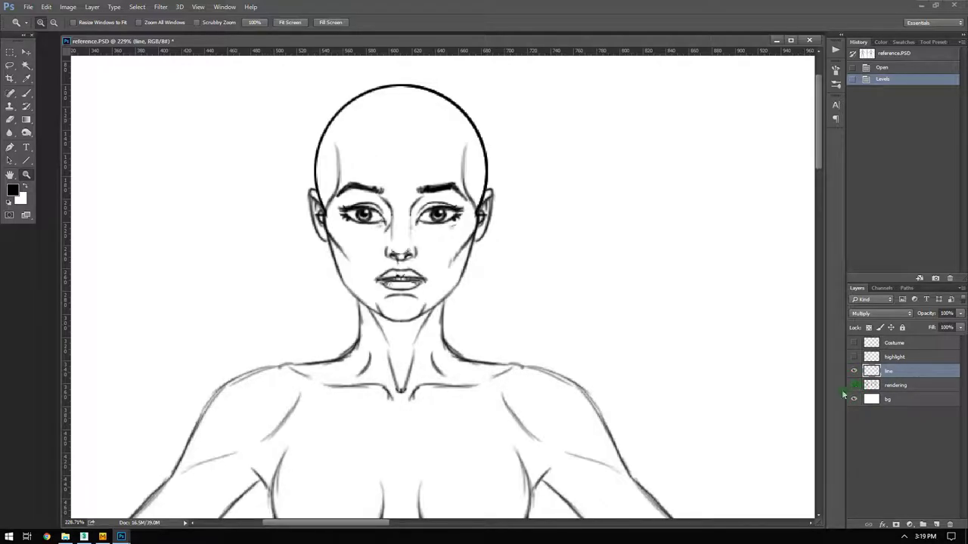
pyautogui.moveTo(819, 124); pyautogui.dragTo(796, 123)
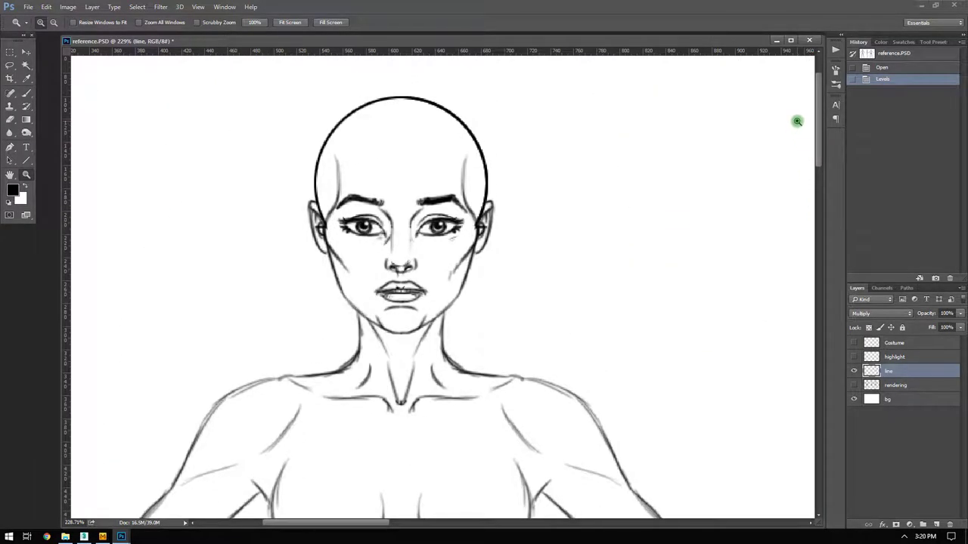
pyautogui.click(854, 385)
pyautogui.click(904, 360)
pyautogui.click(855, 357)
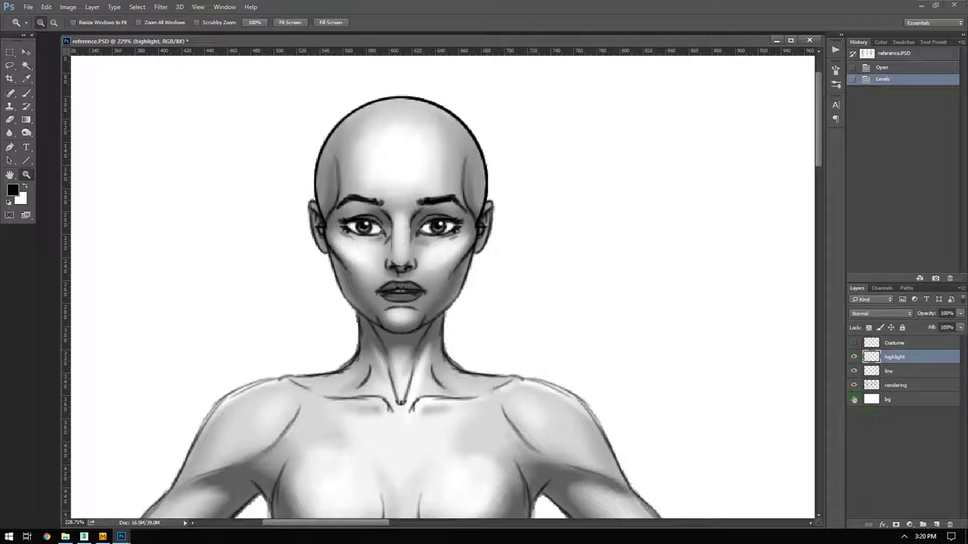
# Step: Cycle through the line, rendering and highlight layers, toggling highlight and Costume, ending on Costume
pyautogui.click(899, 371)
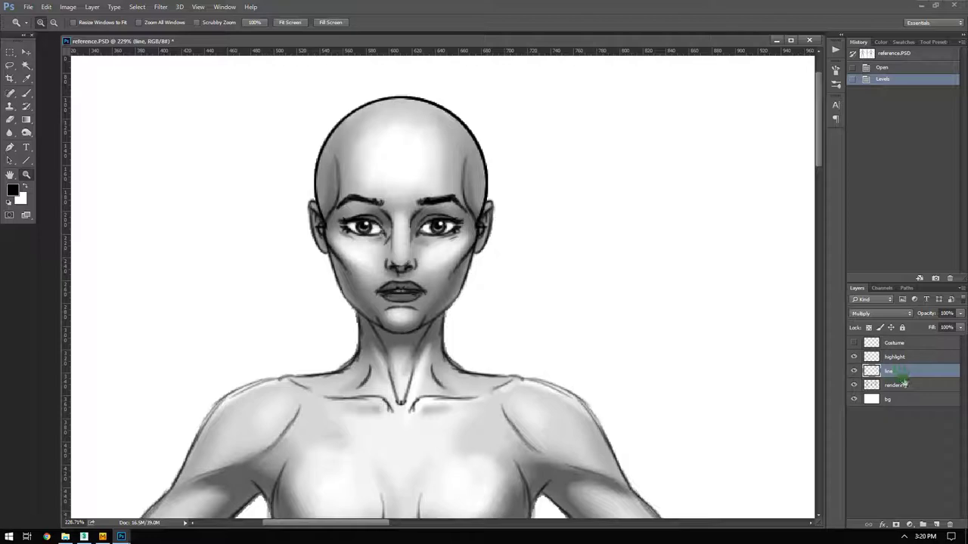
pyautogui.click(897, 385)
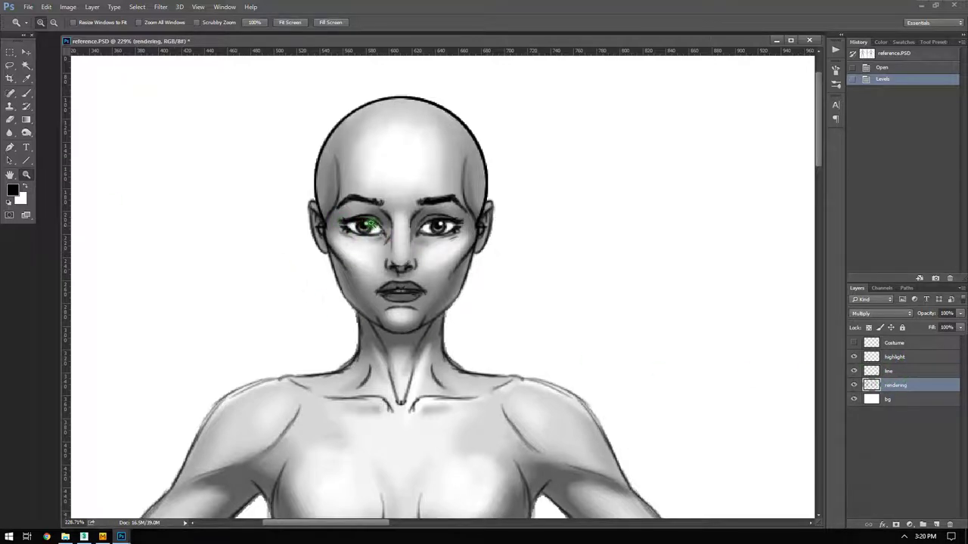
pyautogui.click(852, 356)
pyautogui.click(900, 357)
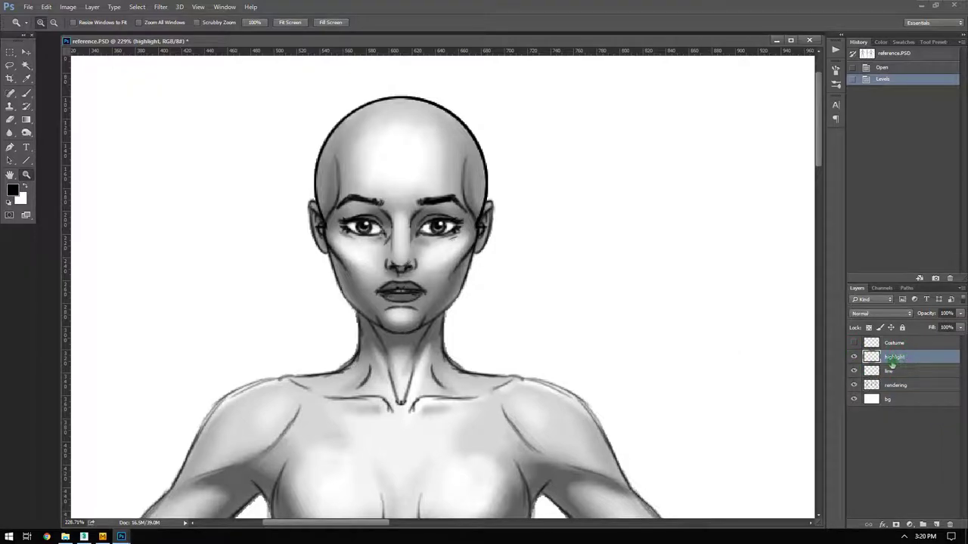
pyautogui.click(854, 343)
pyautogui.click(888, 344)
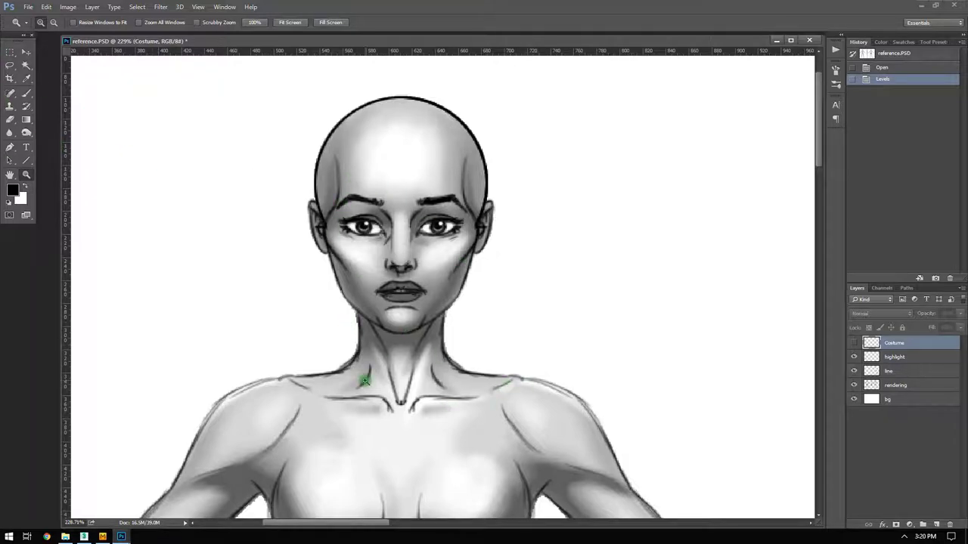
# Step: Pan the view around the face and switch the Costume layer's visibility on
pyautogui.press('space')
pyautogui.moveTo(495, 300); pyautogui.dragTo(533, 371)
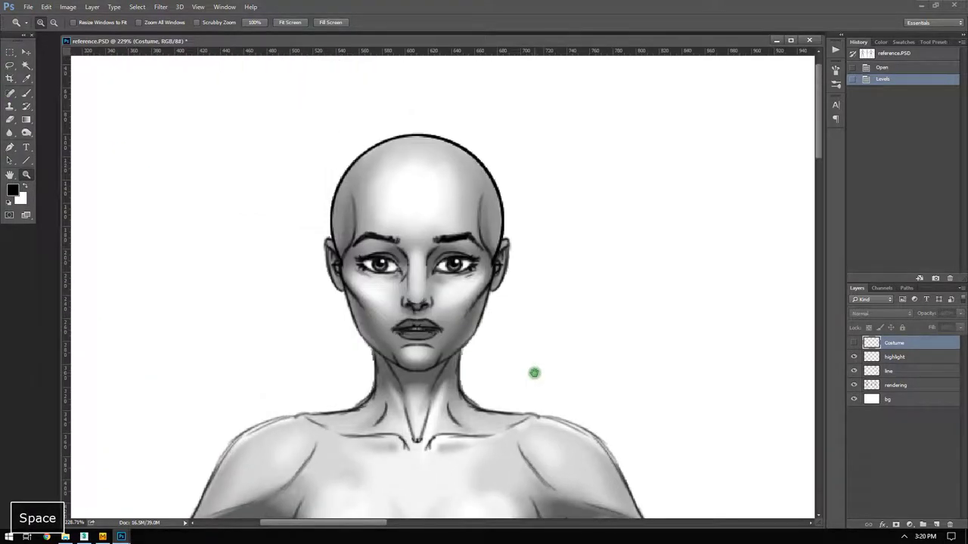
pyautogui.press('space')
pyautogui.moveTo(587, 358); pyautogui.dragTo(585, 343)
pyautogui.click(853, 343)
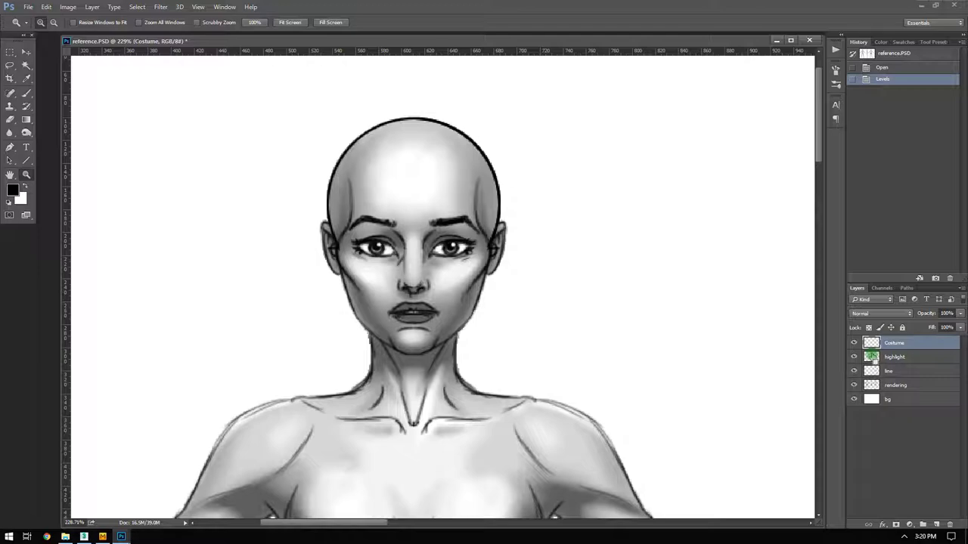
# Step: Stamp visible layers with Ctrl+Alt+Shift+E and rename the new top layer 'Merged'
pyautogui.hotkey('ctrl', 'alt', 'shift', 'e')
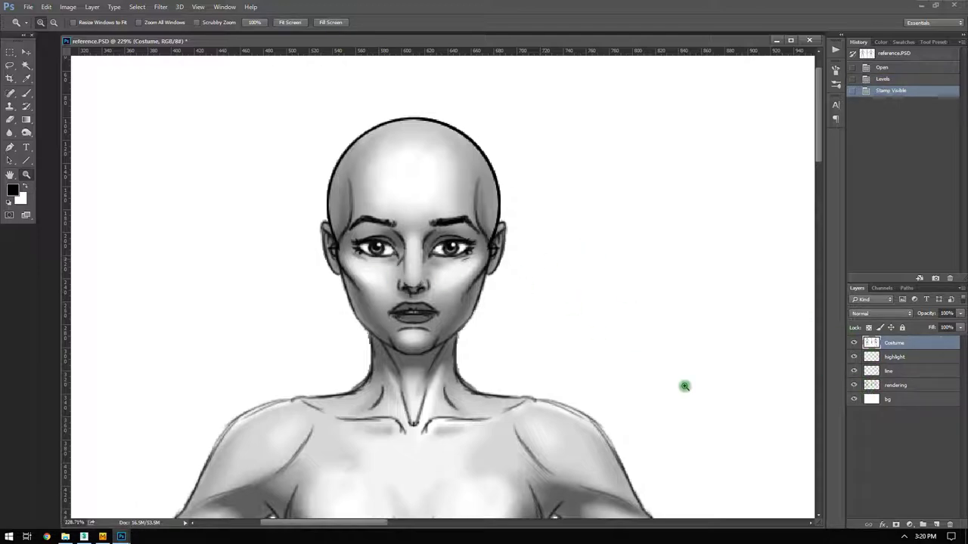
pyautogui.moveTo(854, 356)
pyautogui.mouseDown()
pyautogui.moveTo(853, 409)
pyautogui.moveTo(854, 357)
pyautogui.mouseUp()
pyautogui.click(889, 344)
pyautogui.doubleClick(889, 344)
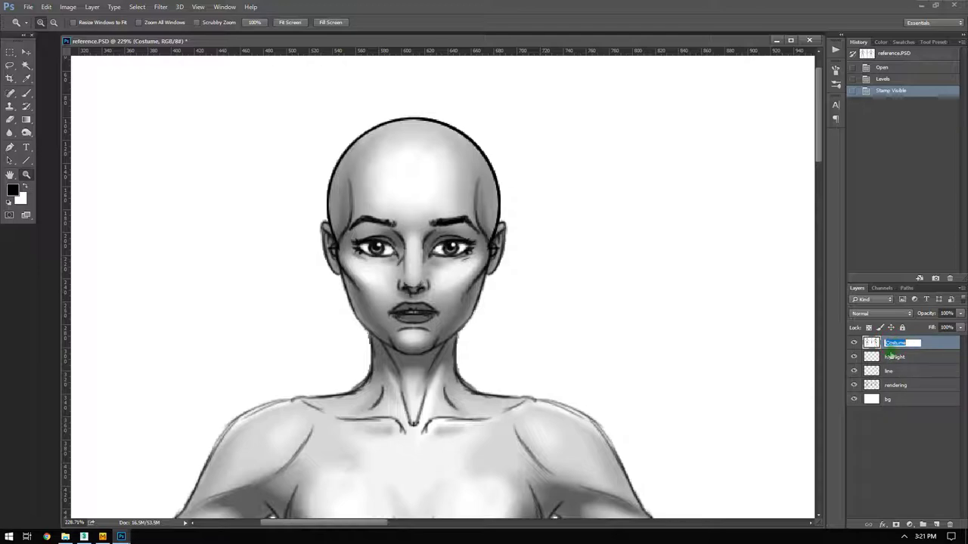
pyautogui.write('Merged')
pyautogui.press('Return')
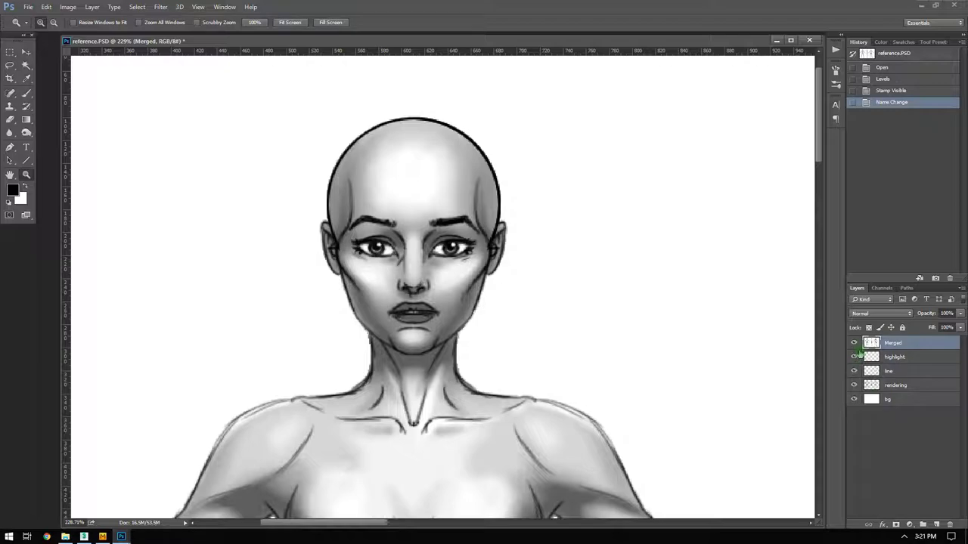
# Step: Toggle bg to check Merged, then hide highlight, line, rendering and bg beneath it
pyautogui.click(853, 400)
pyautogui.click(853, 343)
pyautogui.click(854, 343)
pyautogui.click(854, 399)
pyautogui.moveTo(850, 356); pyautogui.dragTo(853, 448)
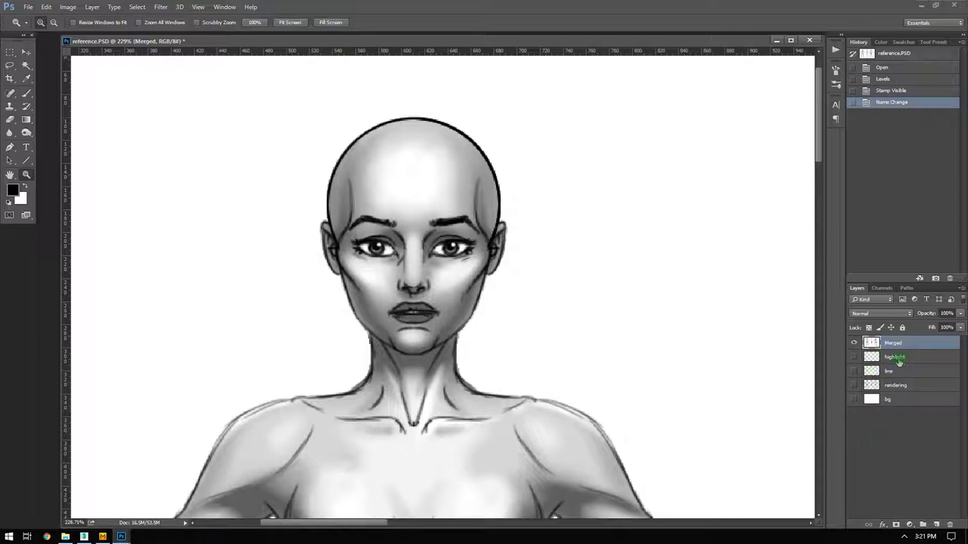